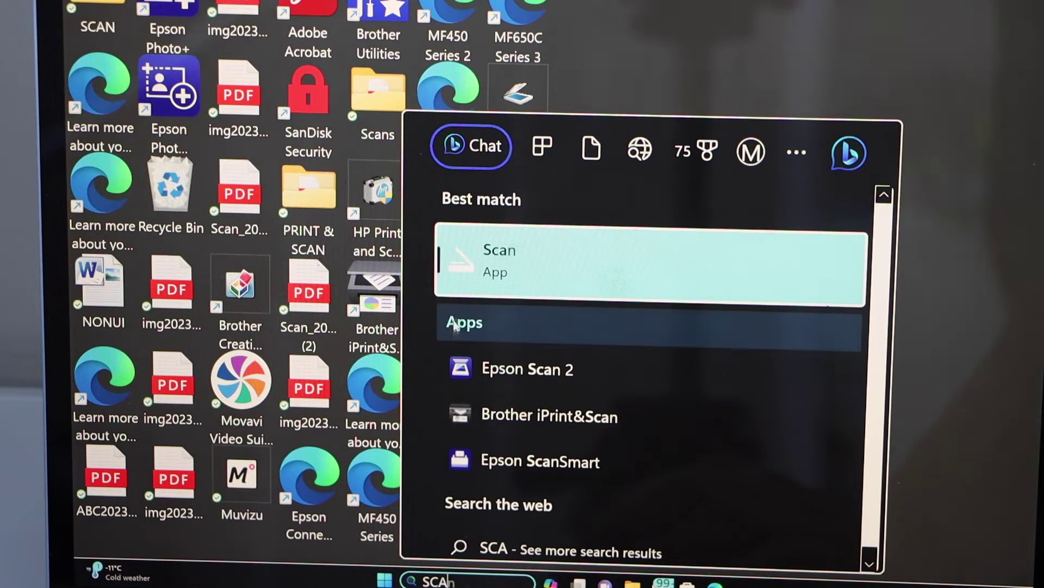
- Launch the Windows Scan app from the 'scan' search results
left_click(498, 255)
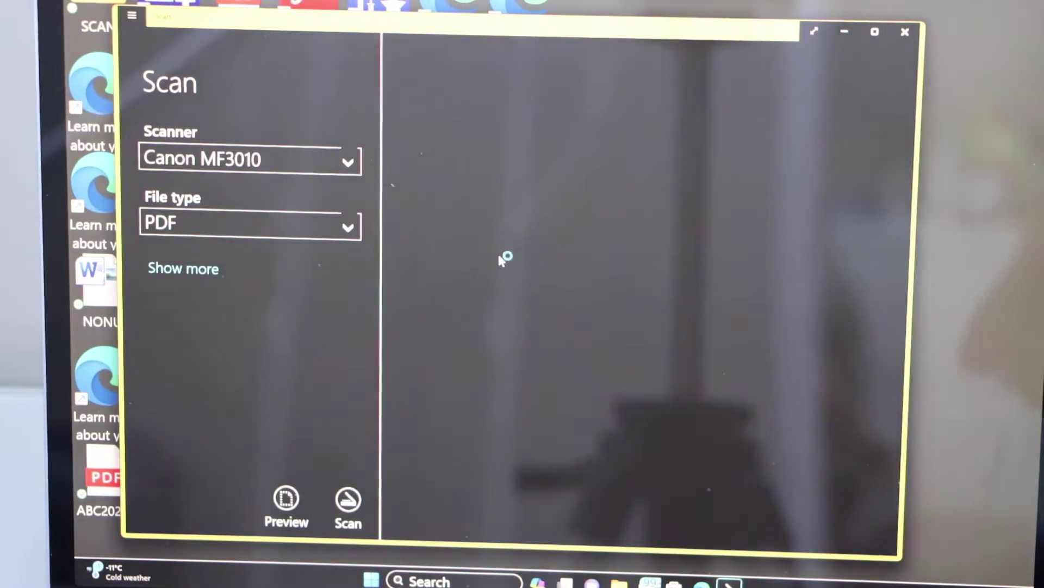
- Select the Canon MF3010 scanner and PDF as the output file type
left_click(348, 164)
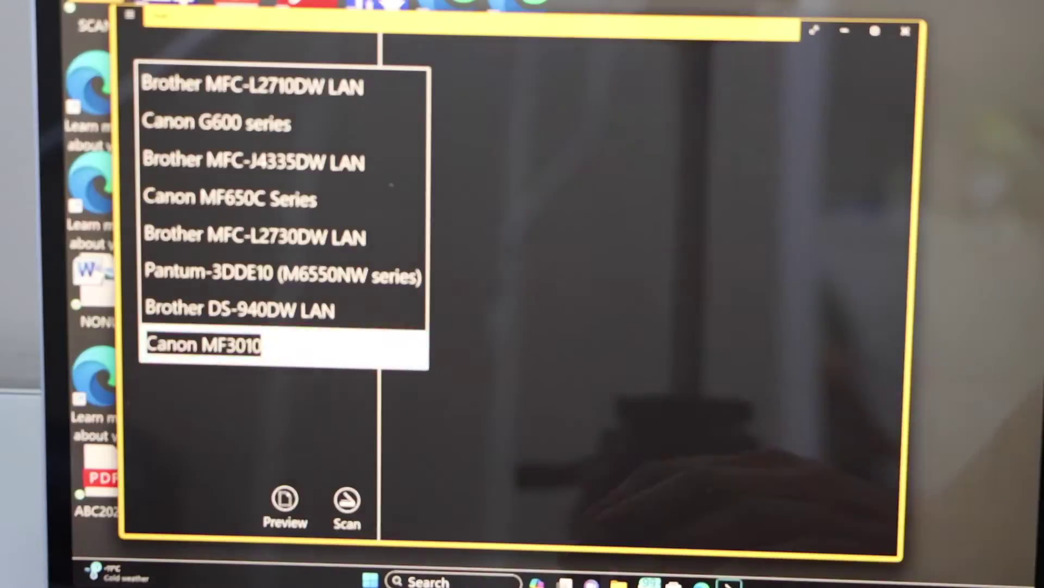
left_click(204, 344)
left_click(328, 235)
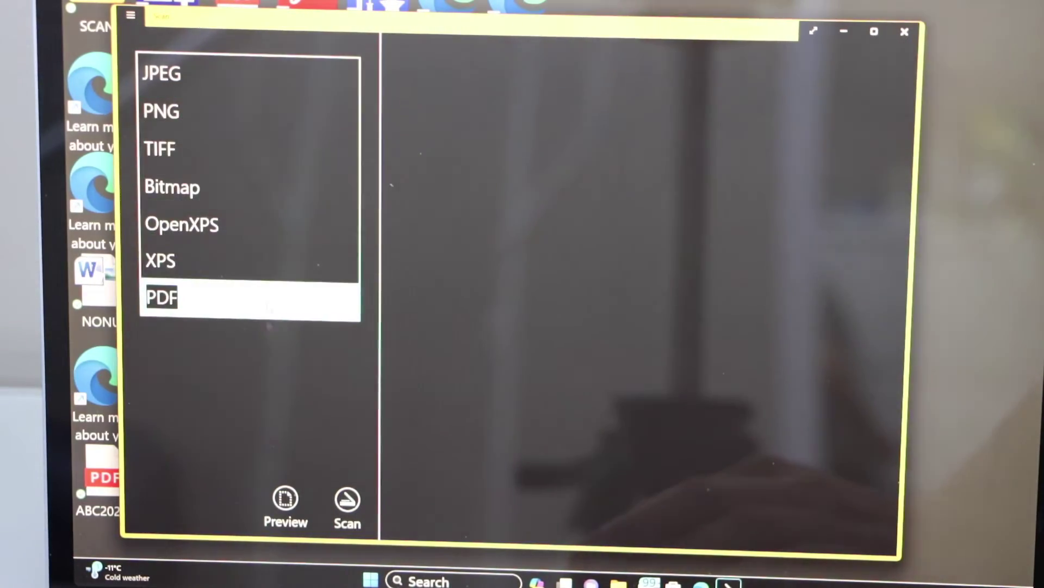
left_click(265, 296)
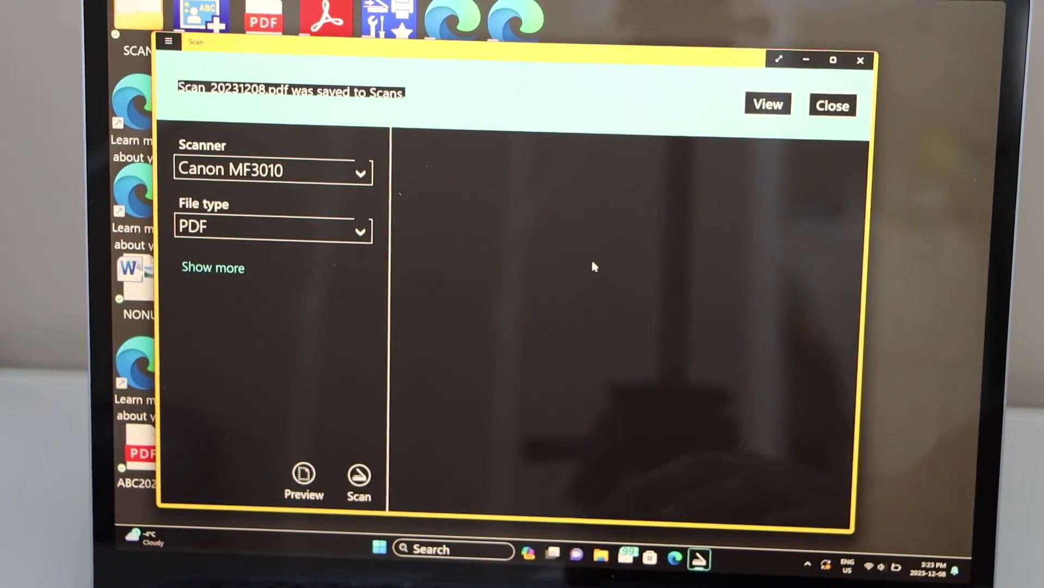
- View Scan_20231208.pdf in Microsoft Edge from the saved-file banner
left_click(759, 101)
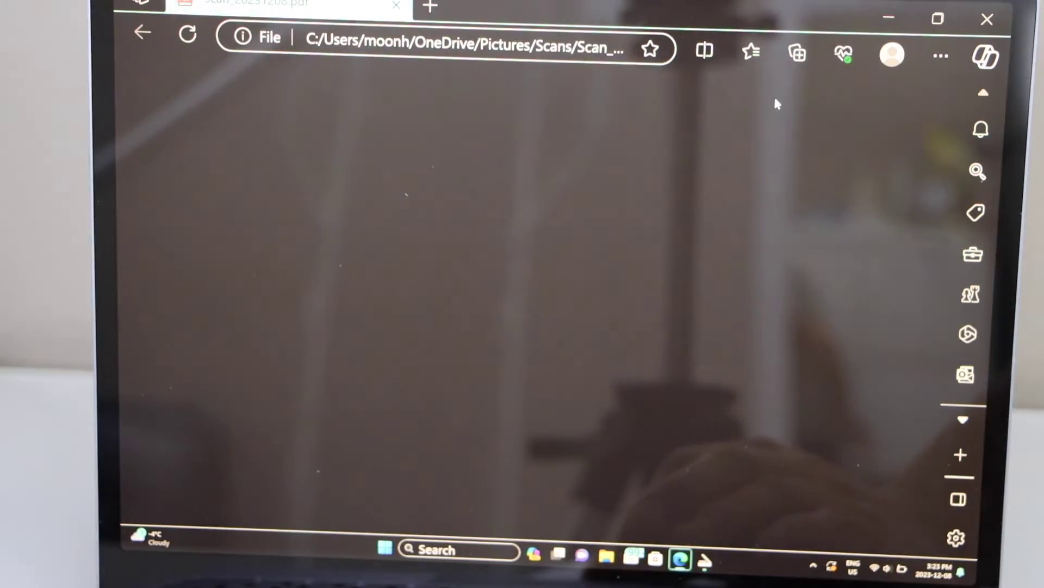
scroll(751, 241, "down", 5)
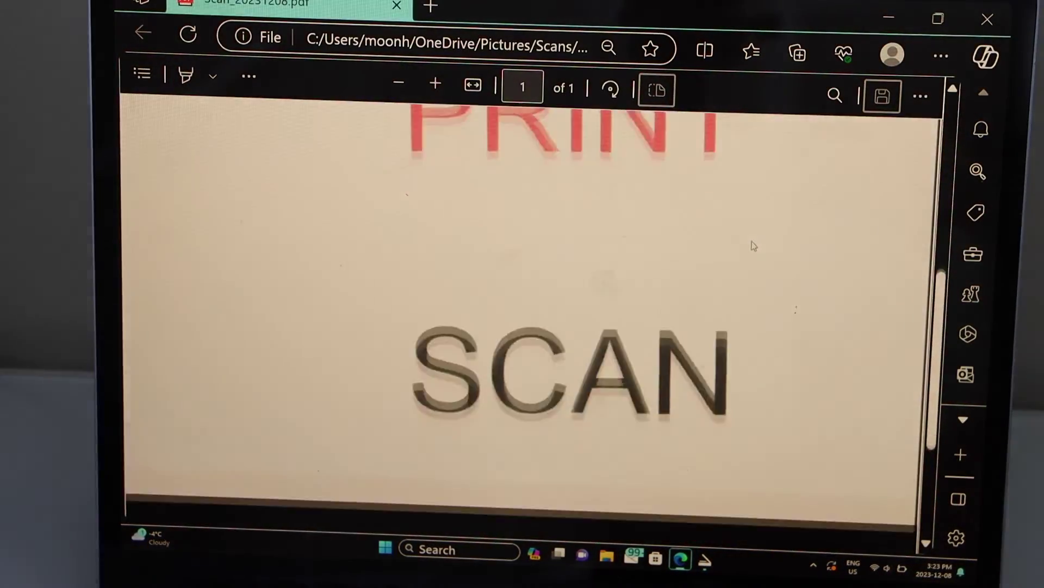
scroll(751, 241, "down", 3)
scroll(752, 245, "up", 5)
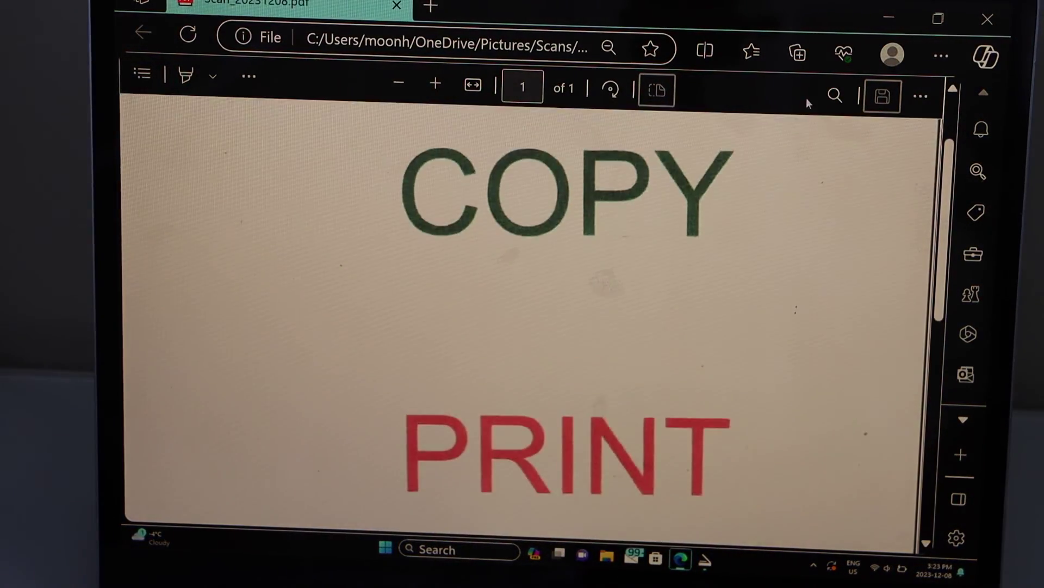